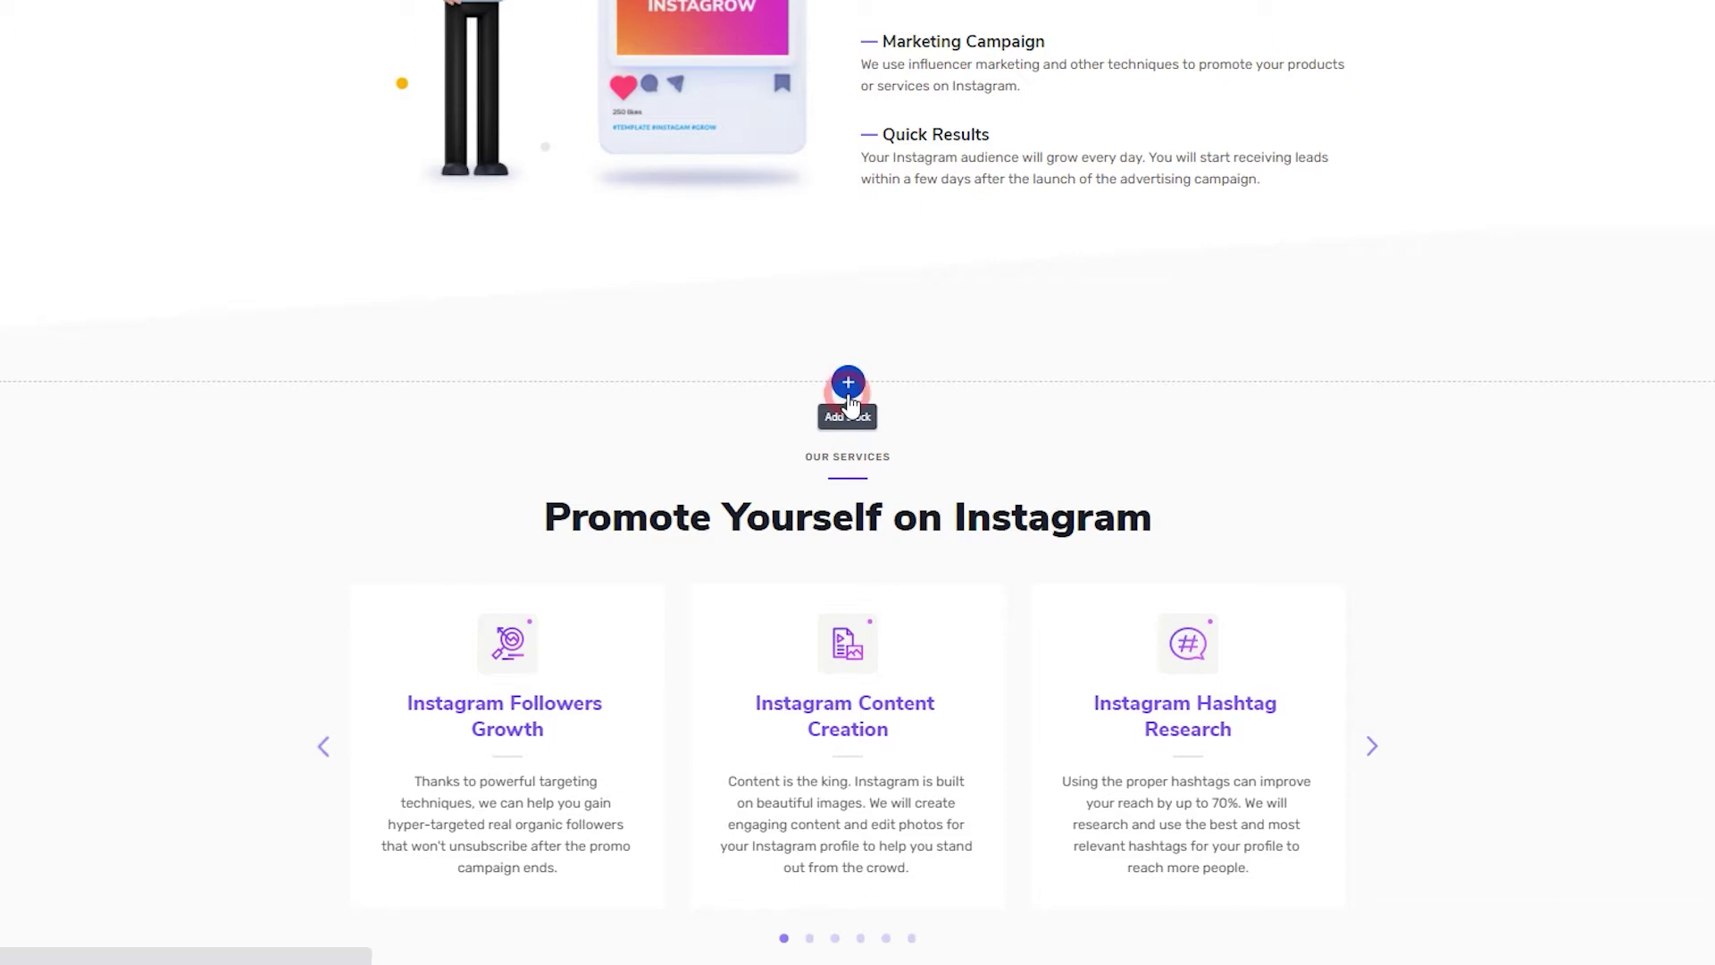
Open the block library and browse the About, Gallery and Awards categories to reach the Career designs
click(849, 387)
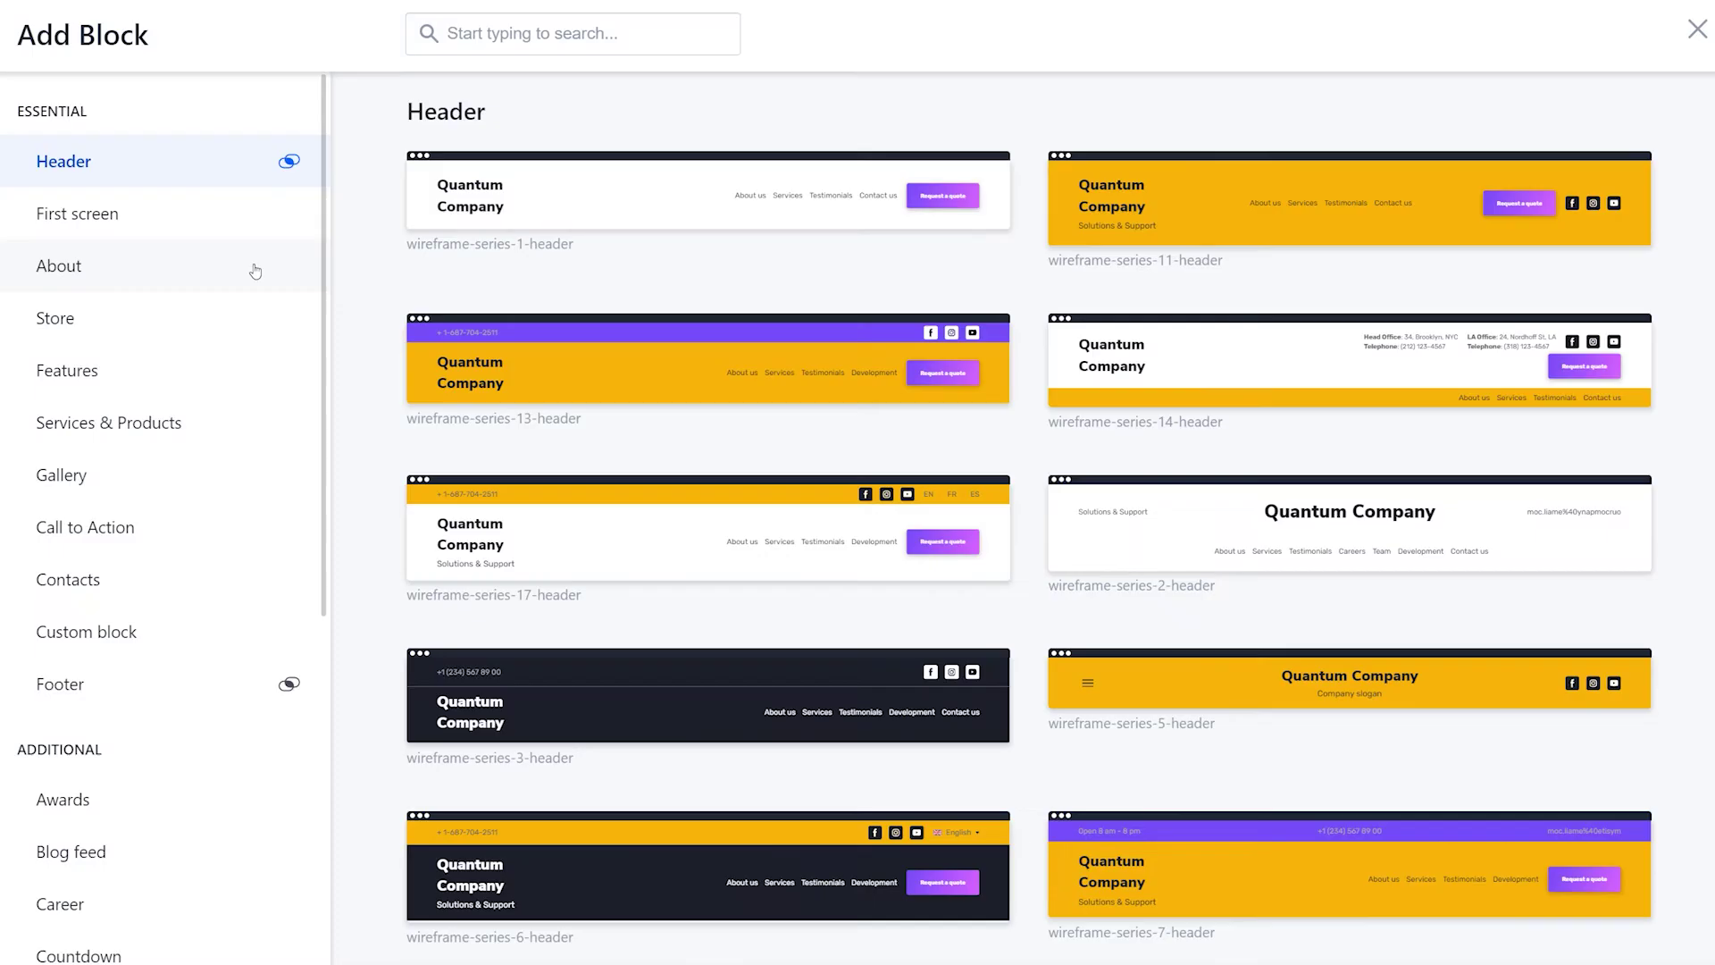
click(255, 270)
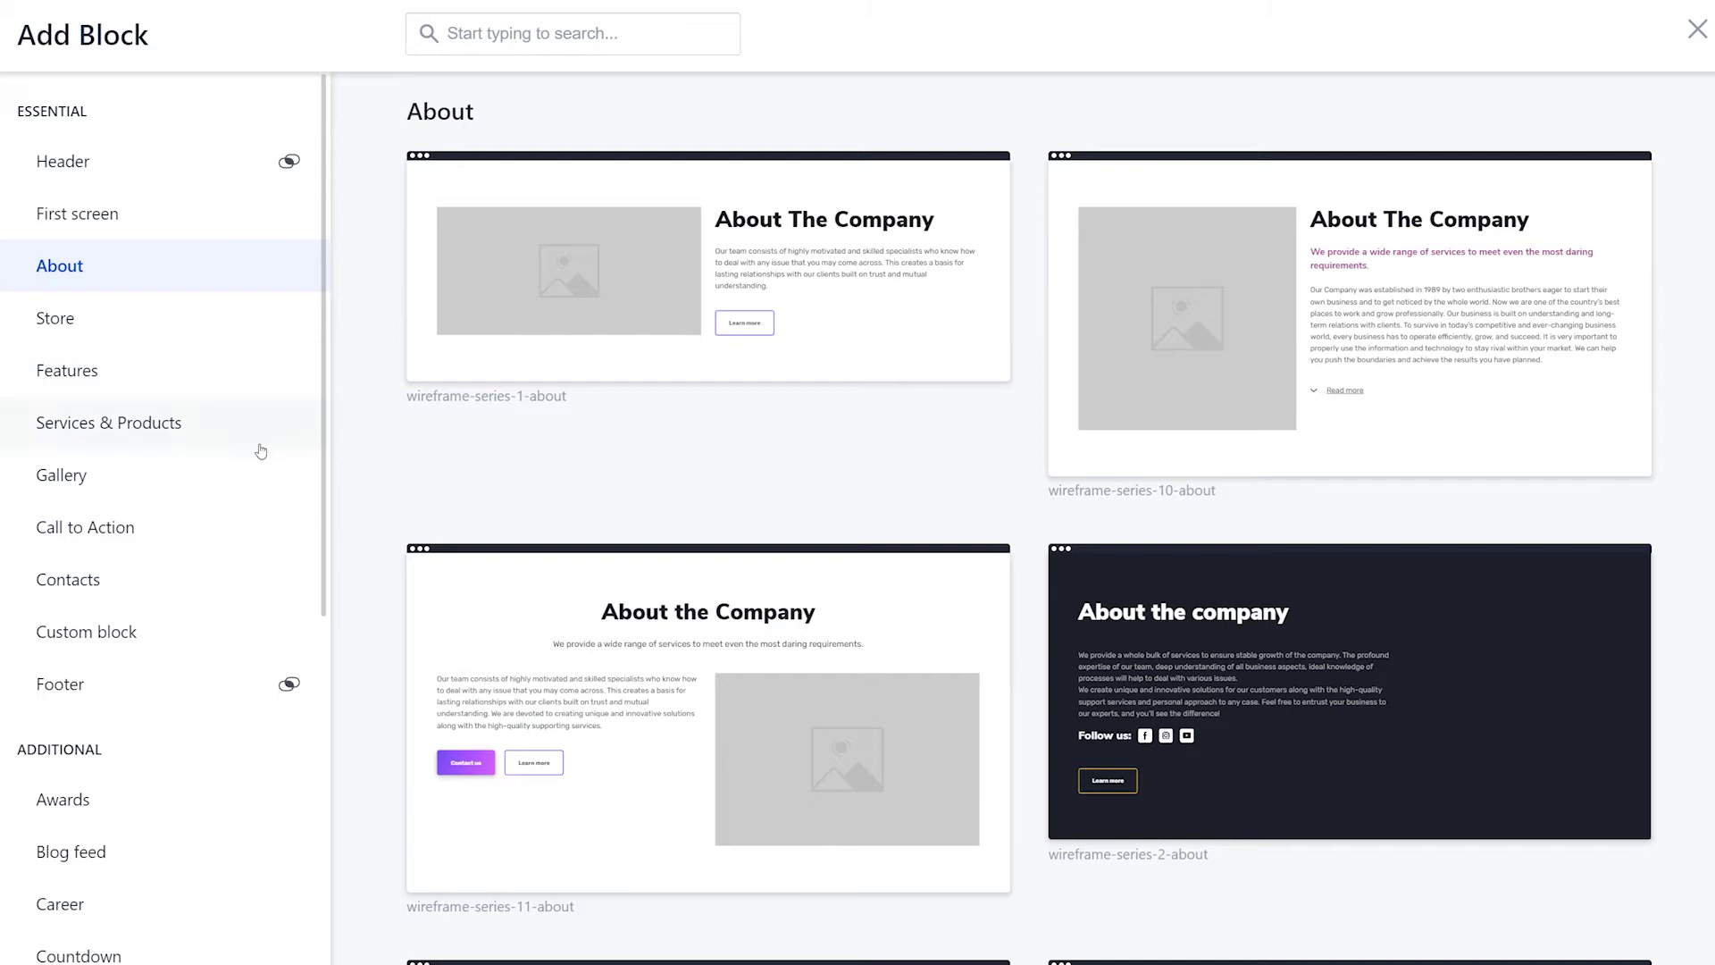
click(254, 476)
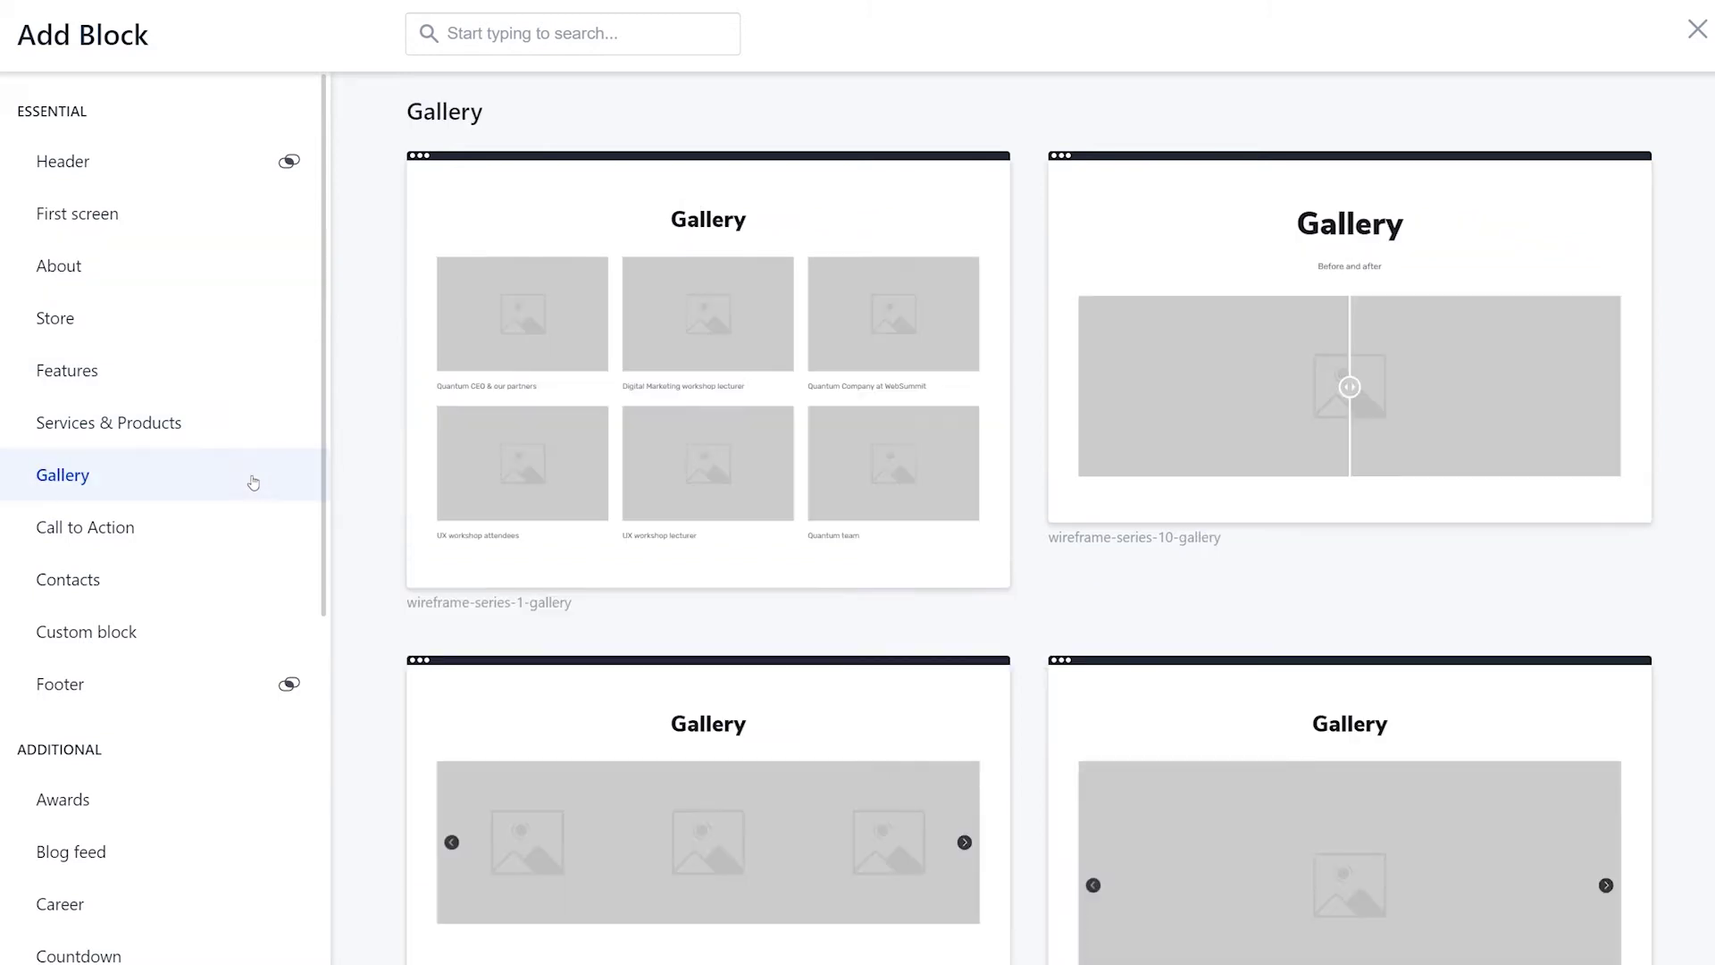
click(204, 799)
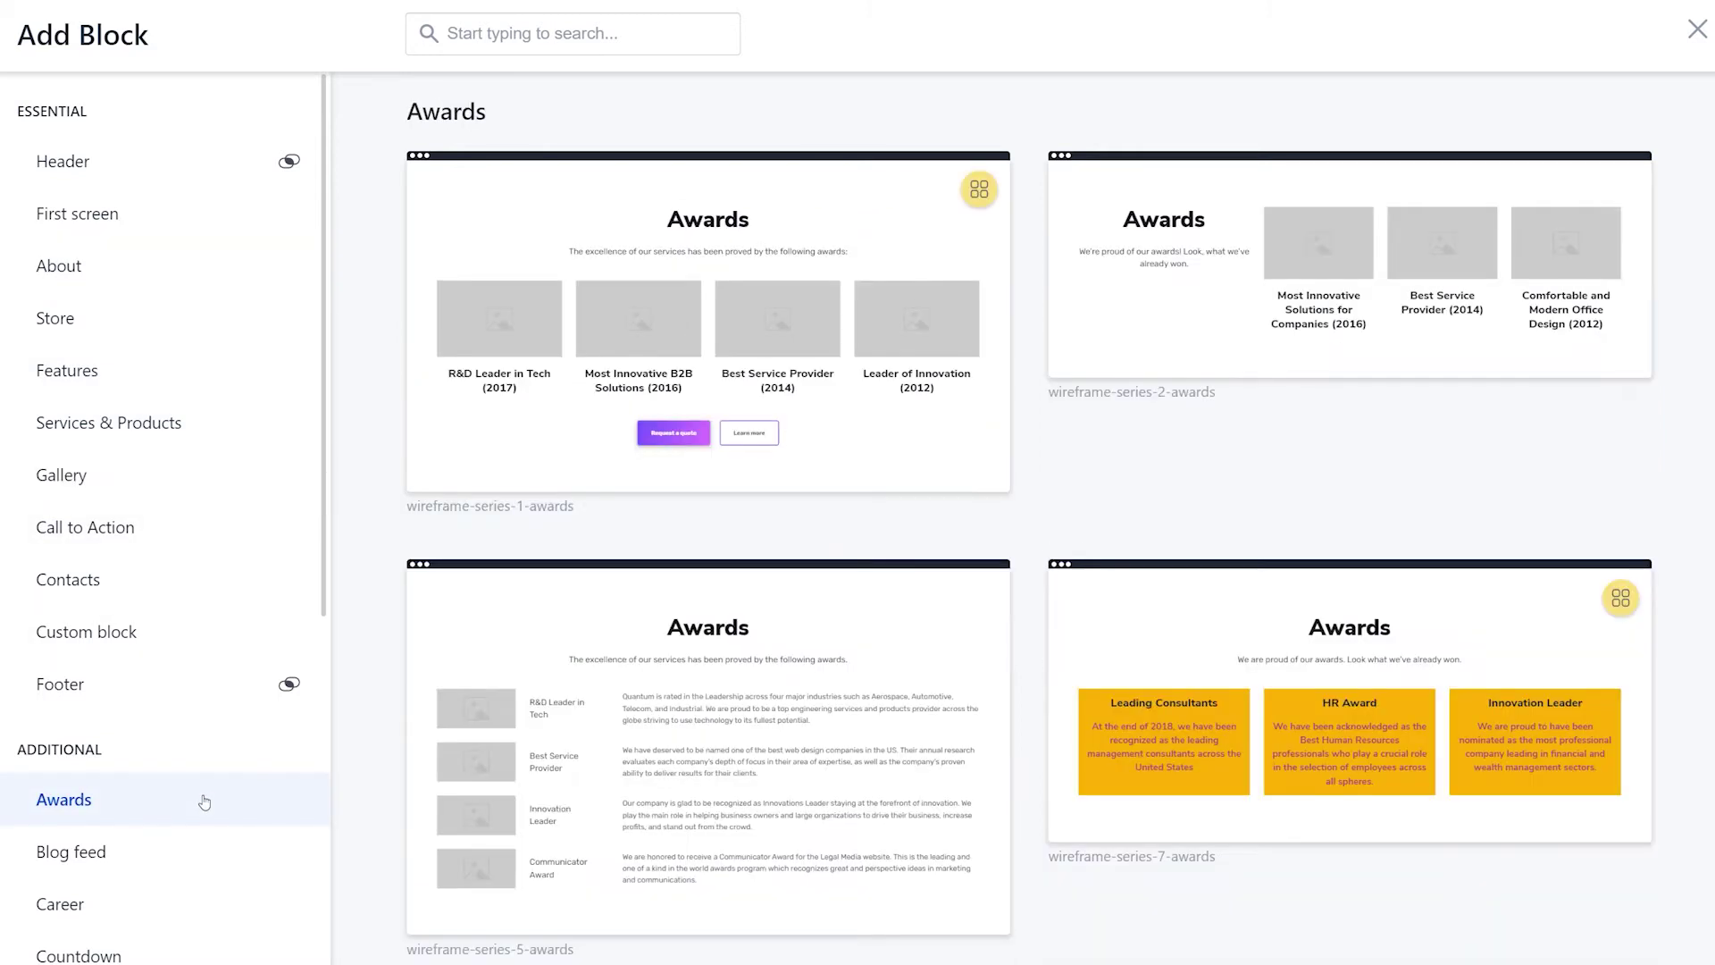
click(196, 907)
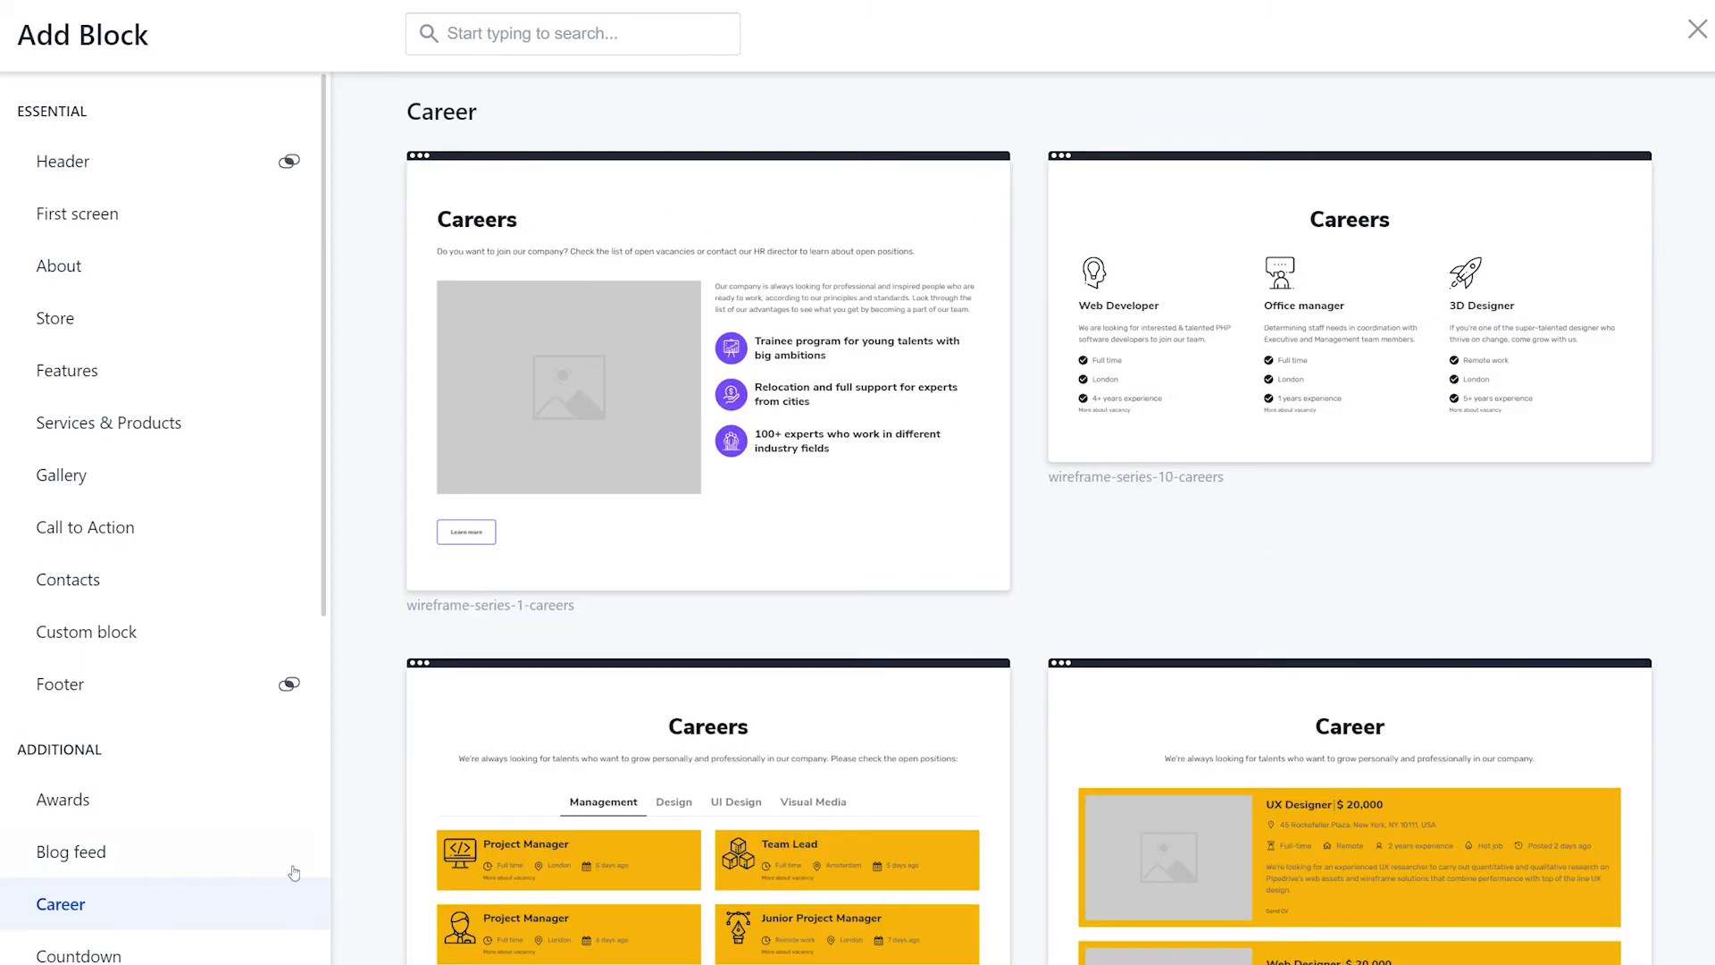
Insert the wireframe-series-10-careers three-job block and duplicate it
click(1203, 372)
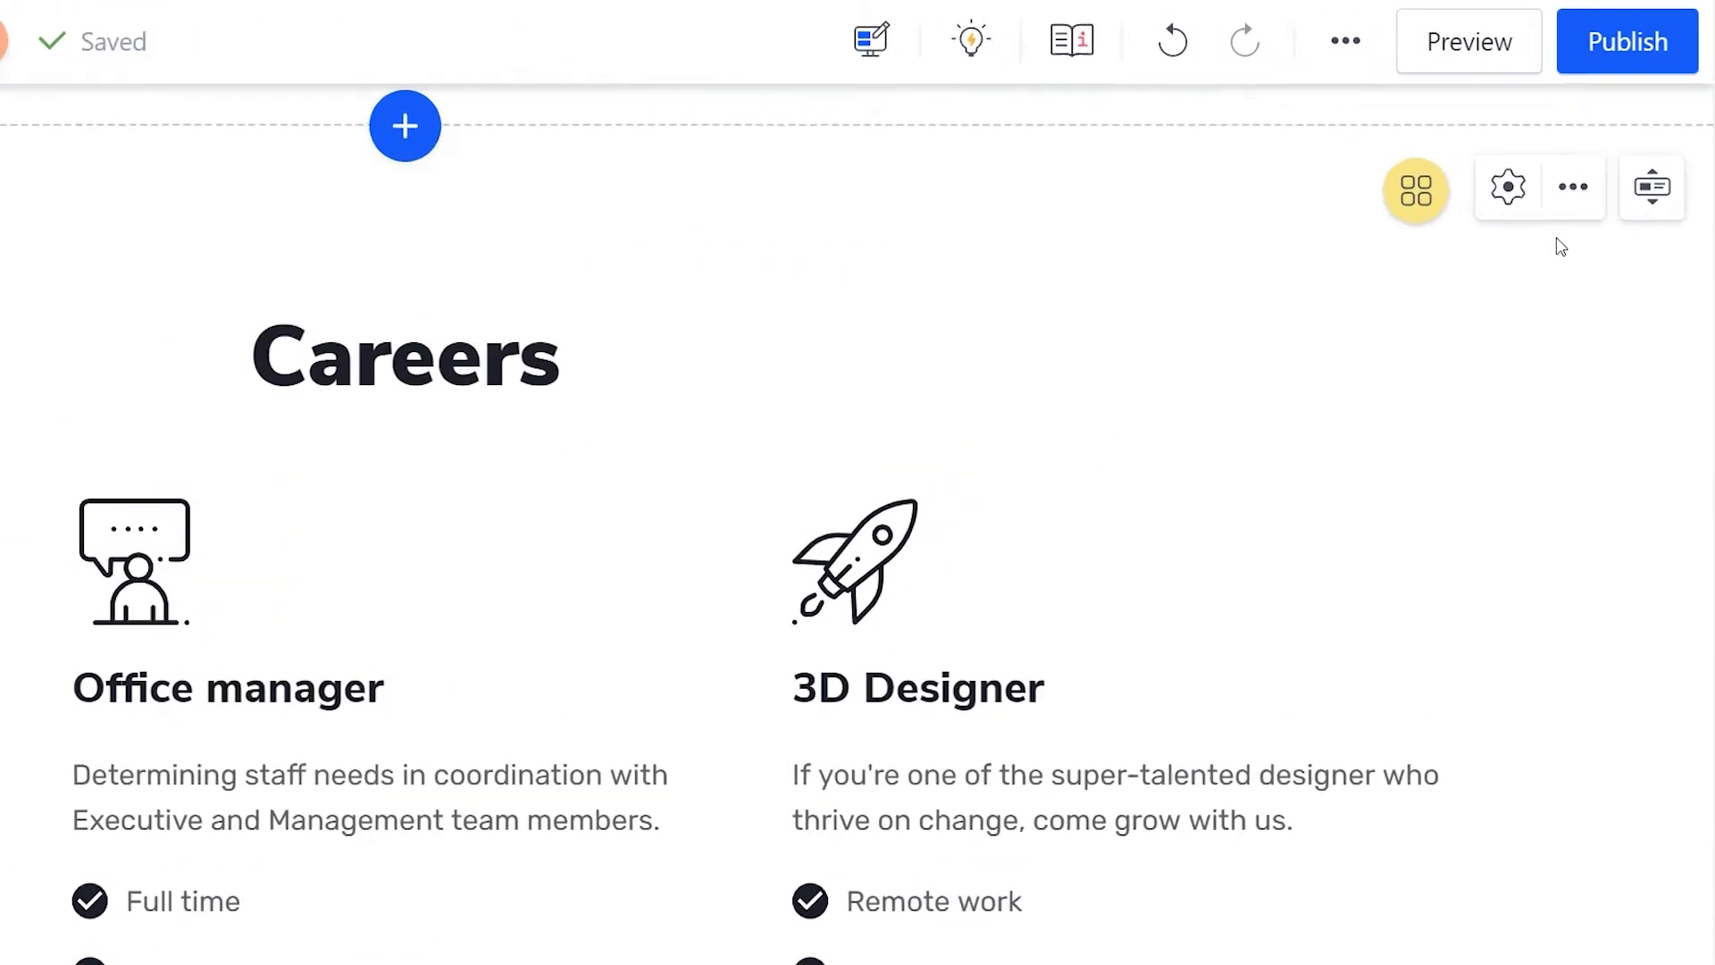
click(1551, 214)
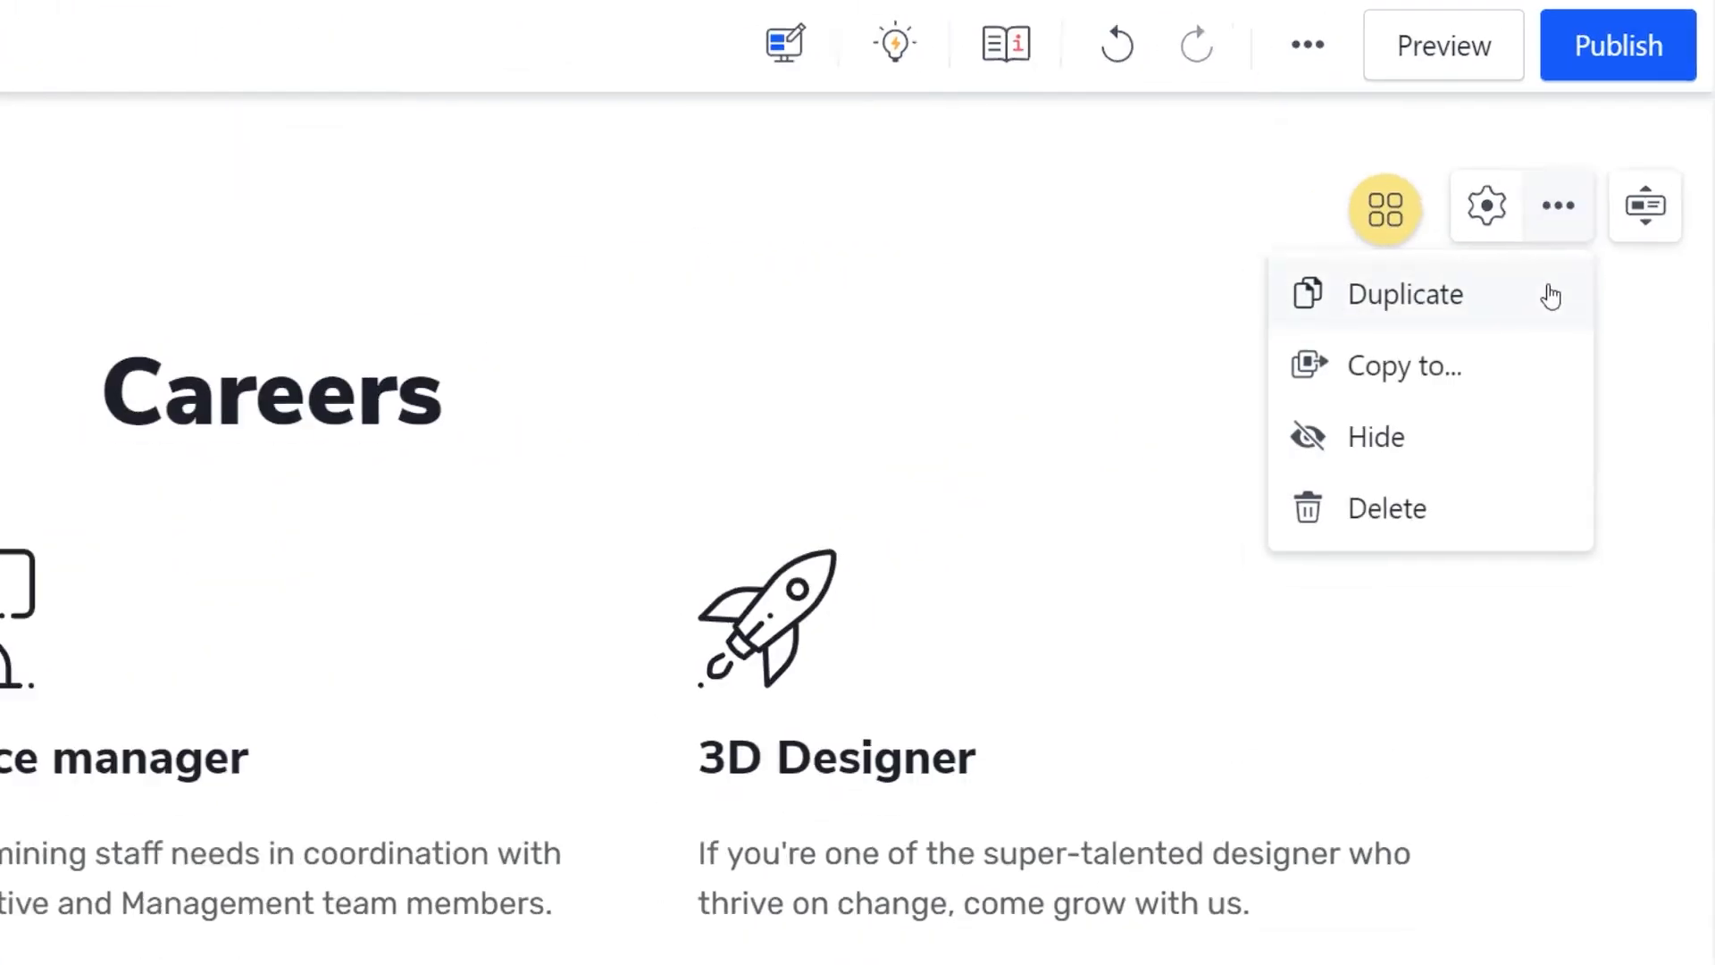
click(1616, 173)
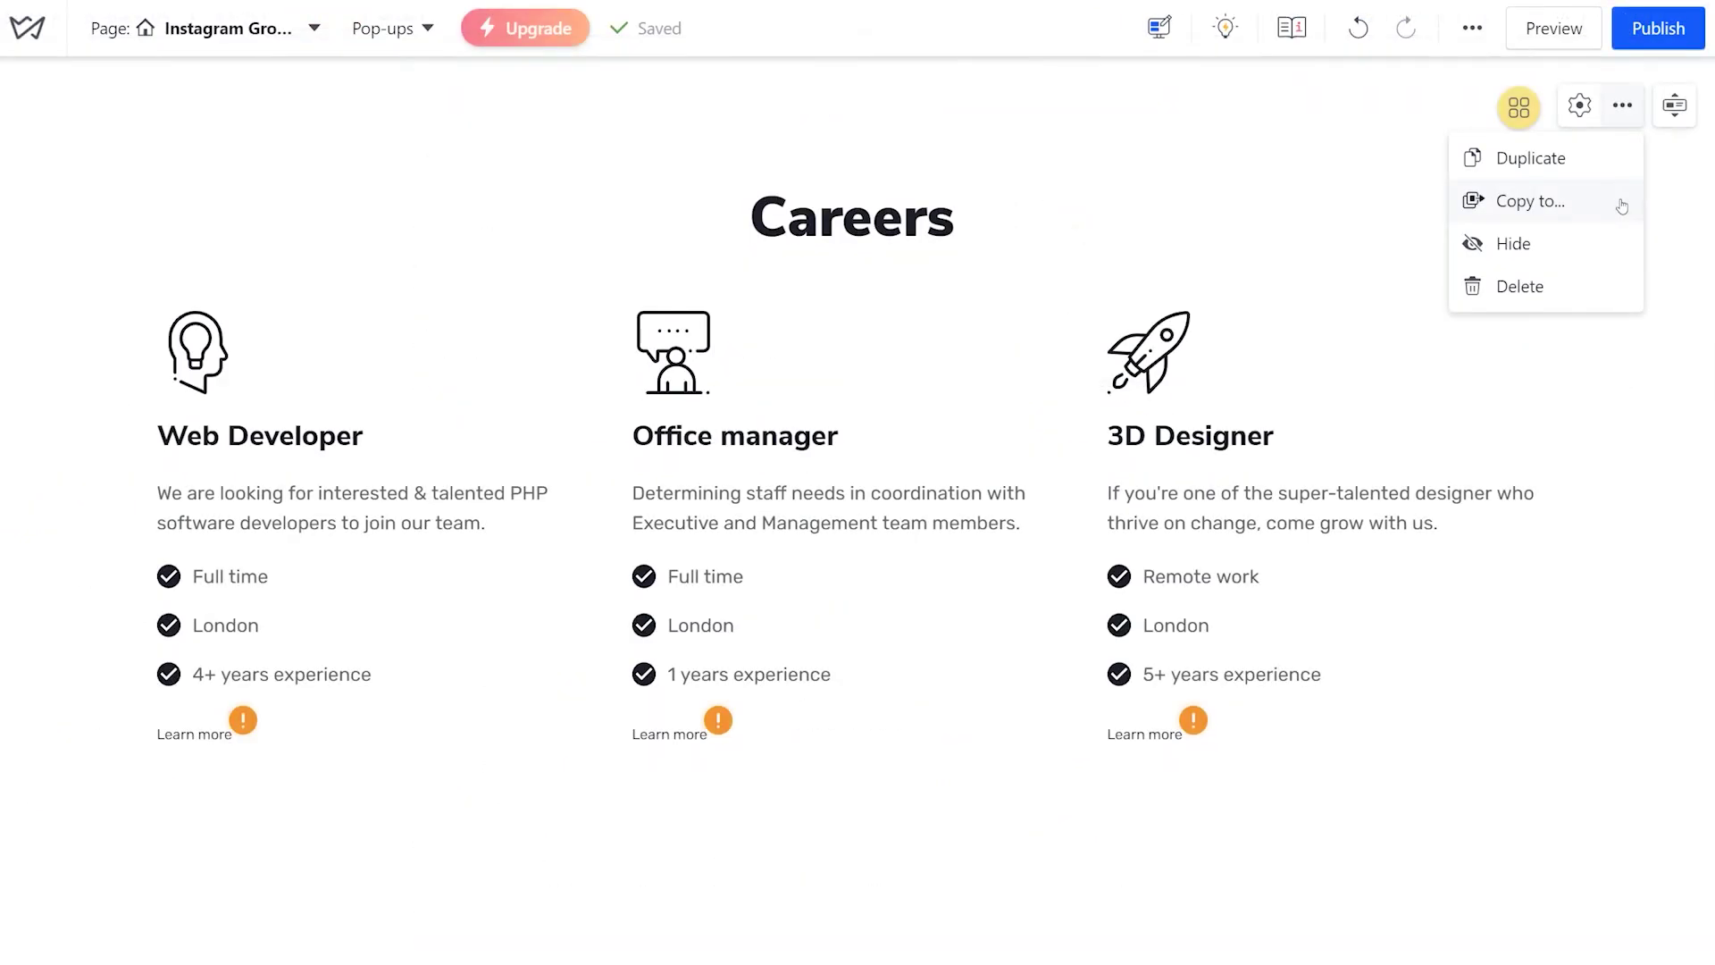
Copy the Careers block to the Consultation page
click(1621, 202)
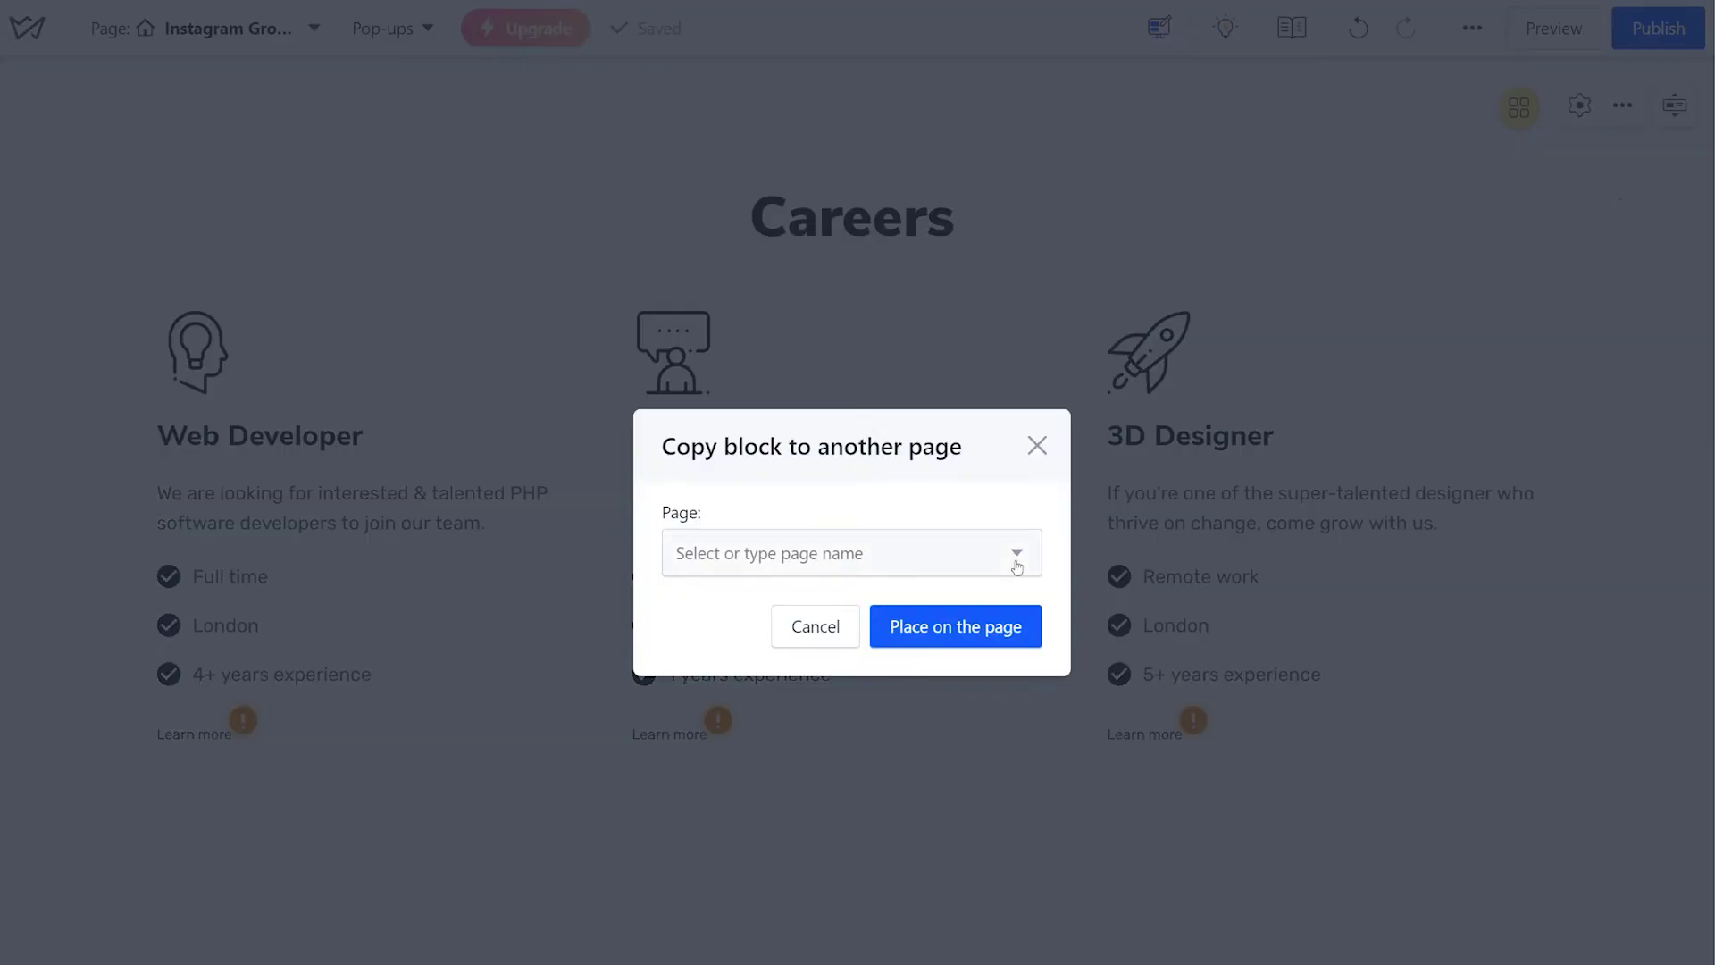
click(1015, 554)
click(1012, 649)
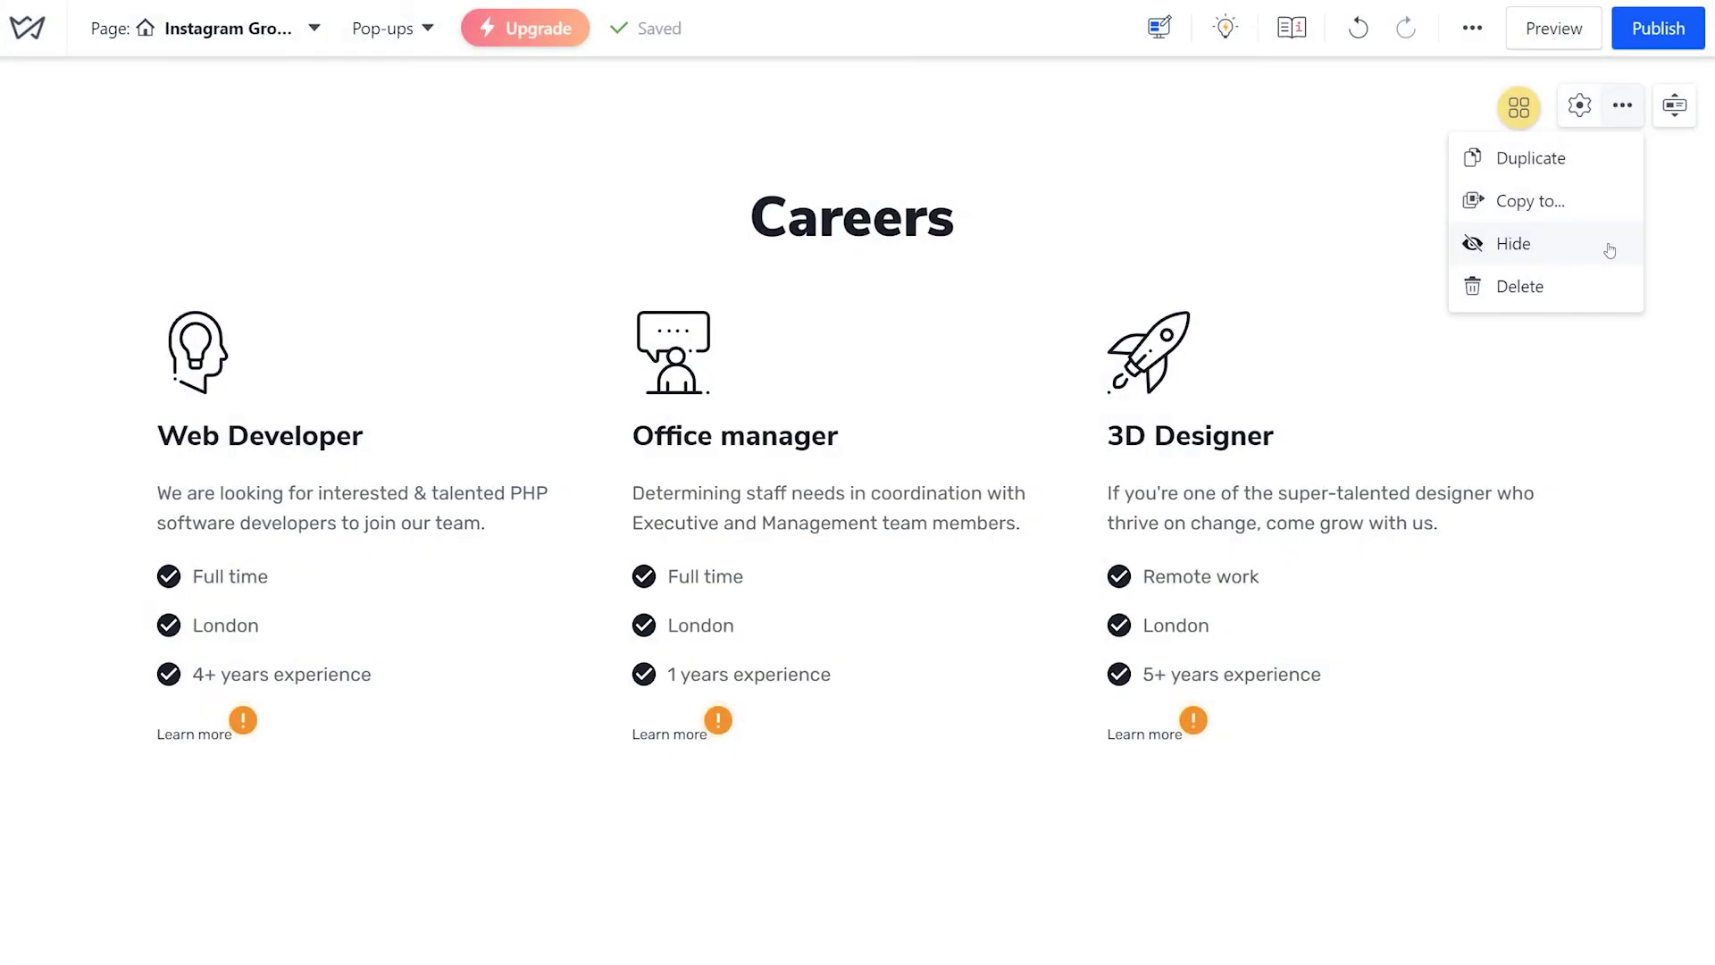
Hide and re-show the Careers block, then delete it and undo the deletion with Ctrl+Z
click(1610, 246)
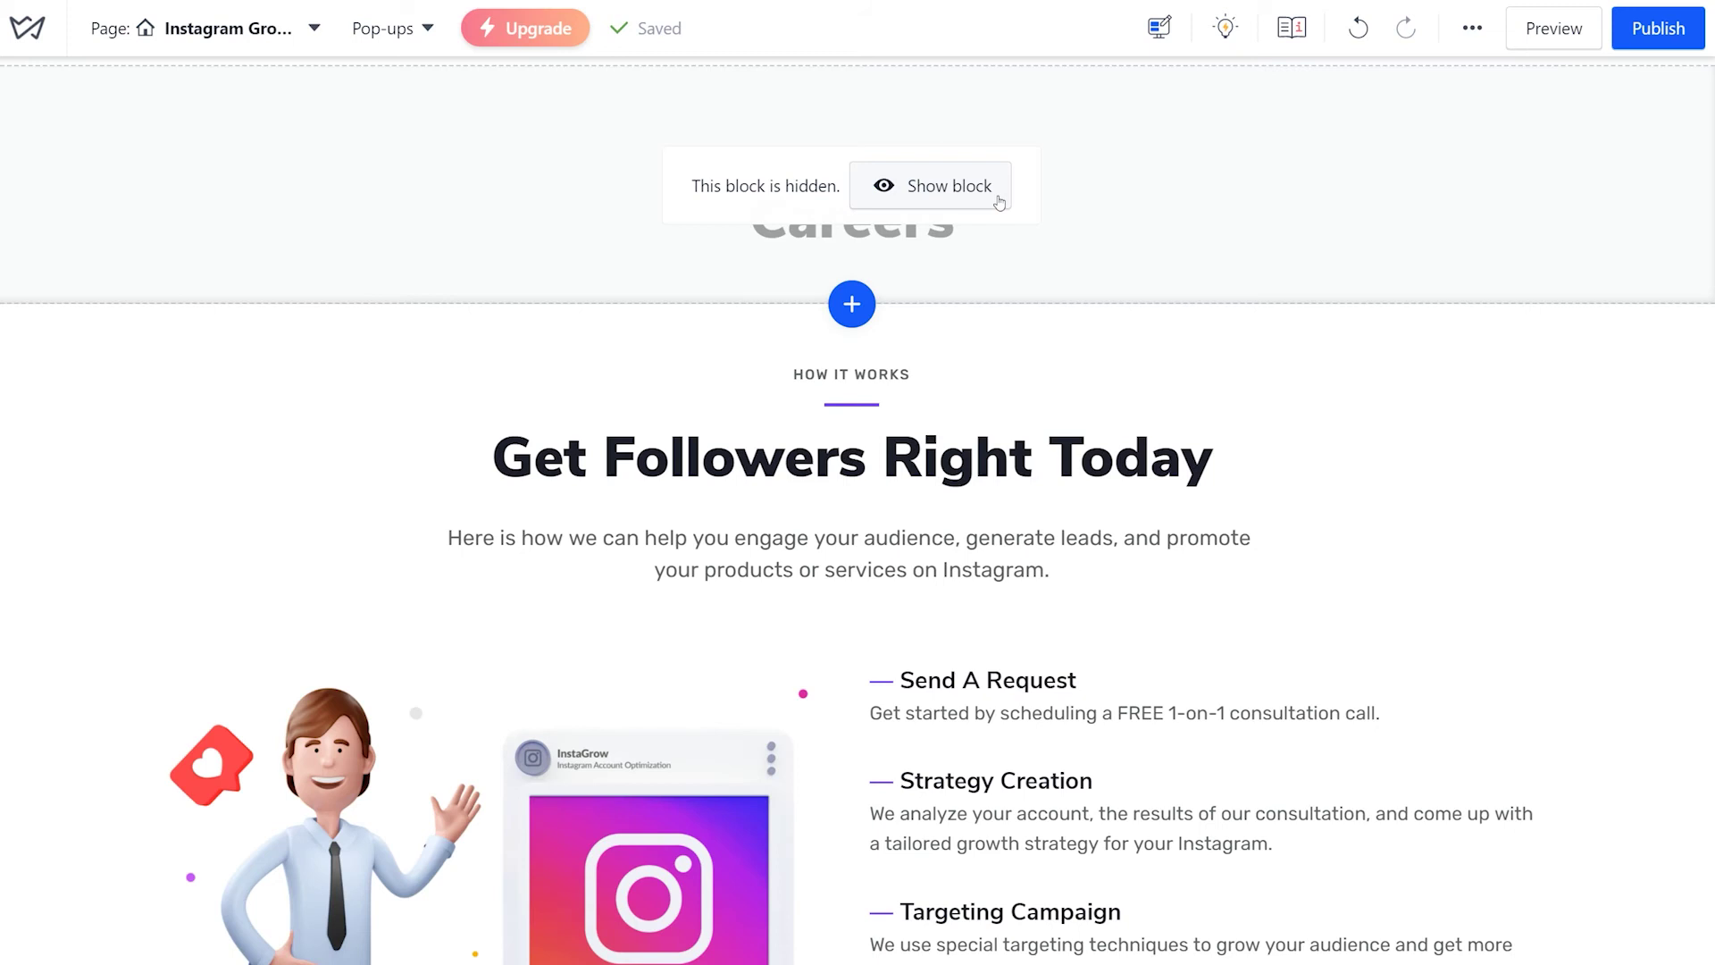
click(999, 188)
click(1621, 140)
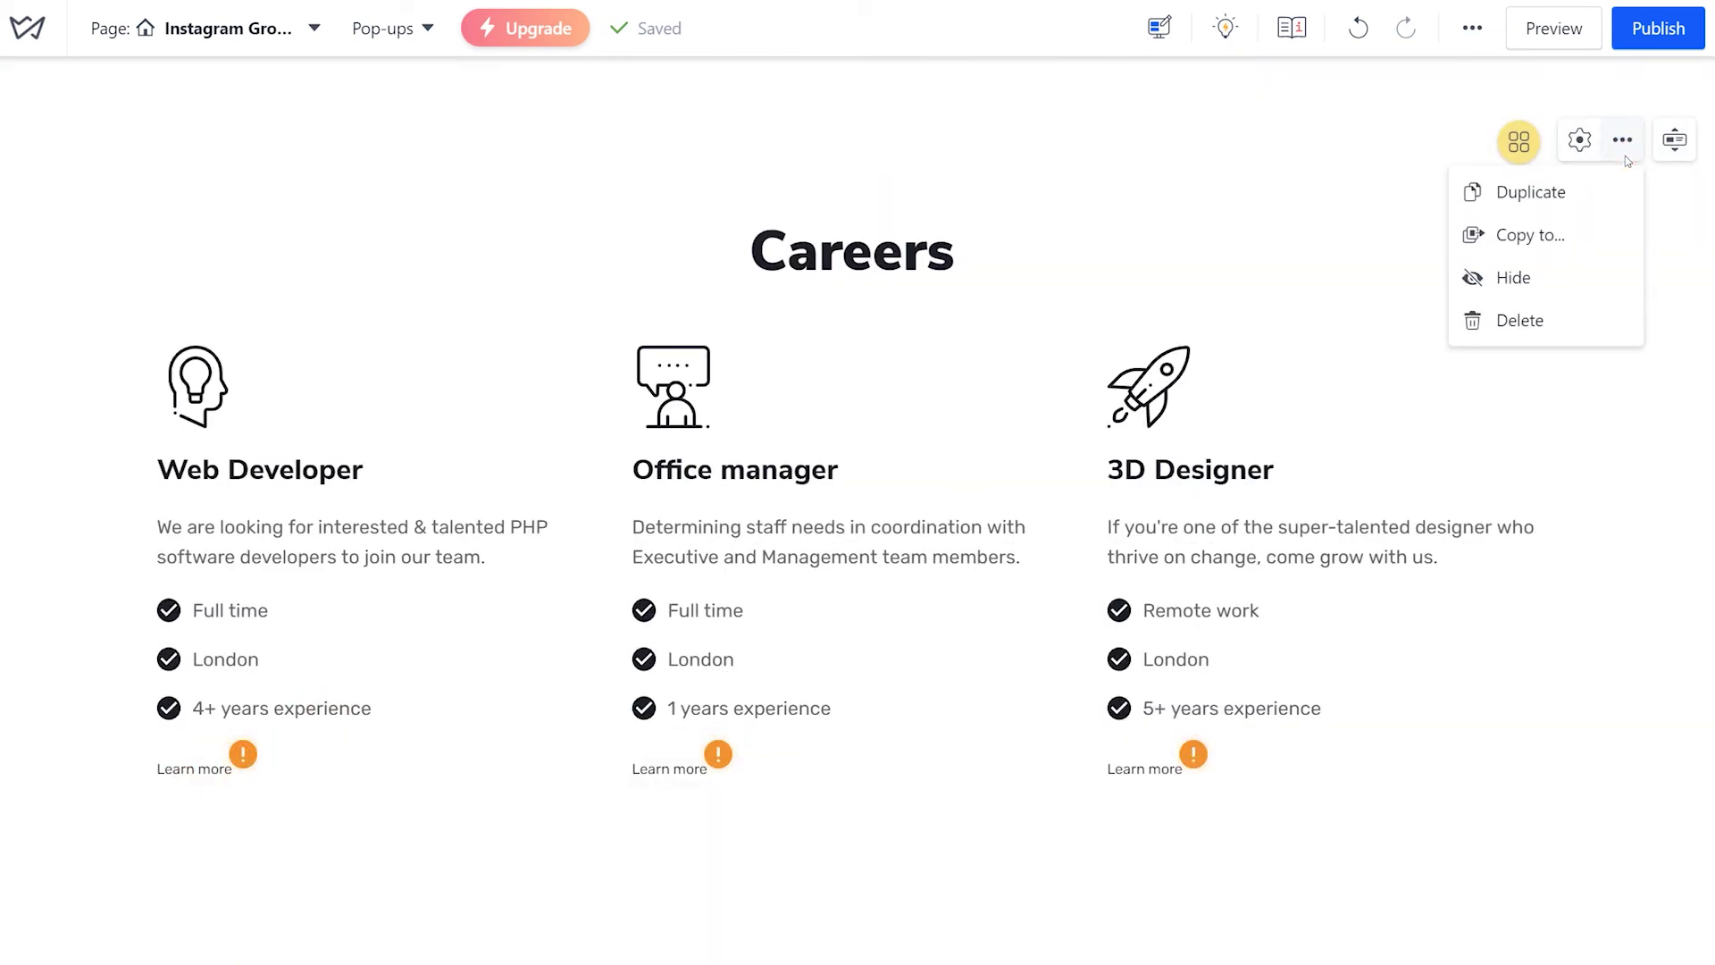
click(1607, 318)
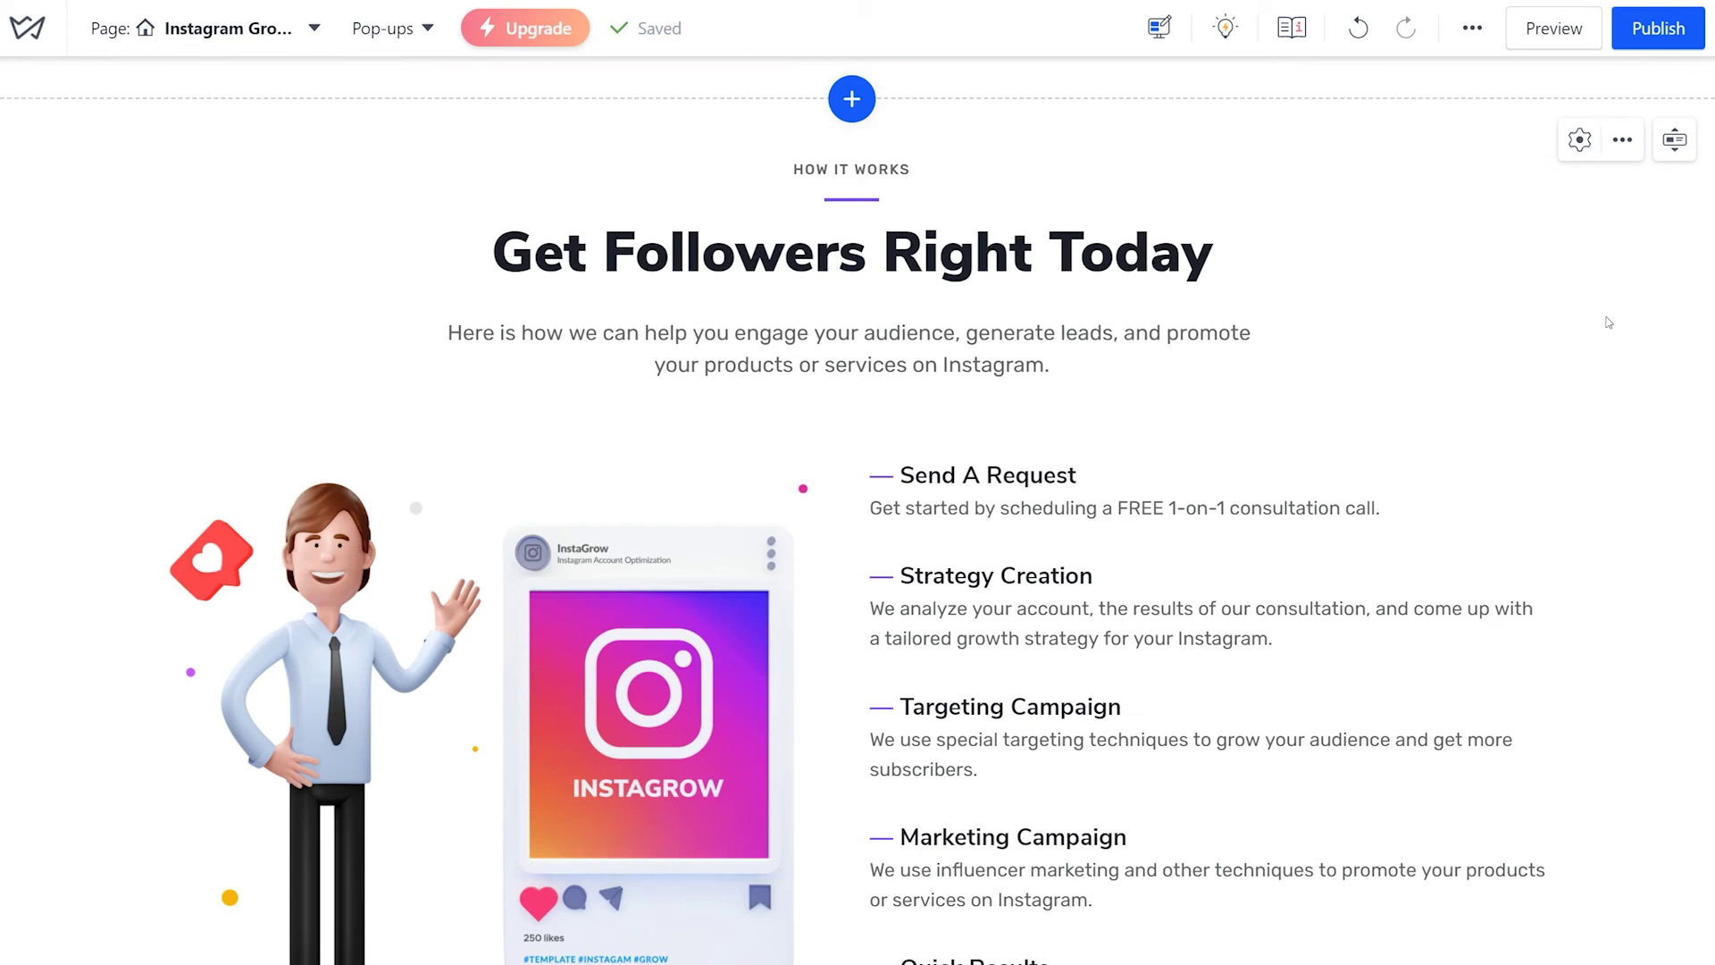
key(ctrl+z)
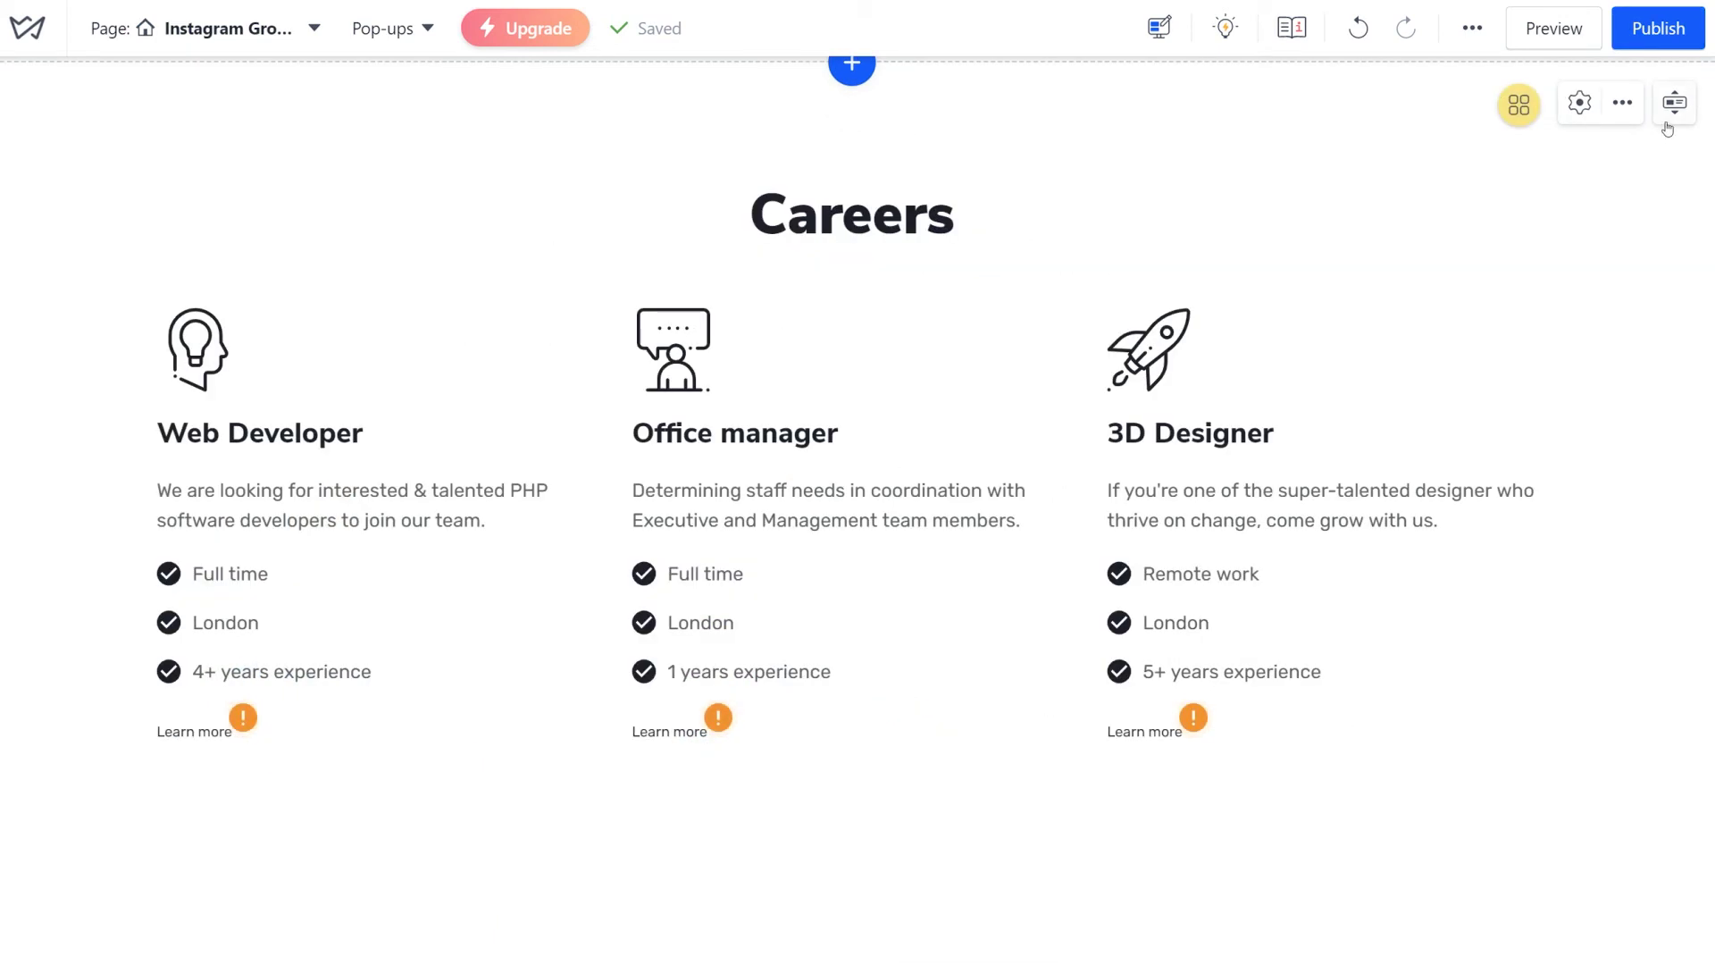
In Move blocks view, drag Careers below 'Get Followers Right Today', above the cooperation section
click(1668, 127)
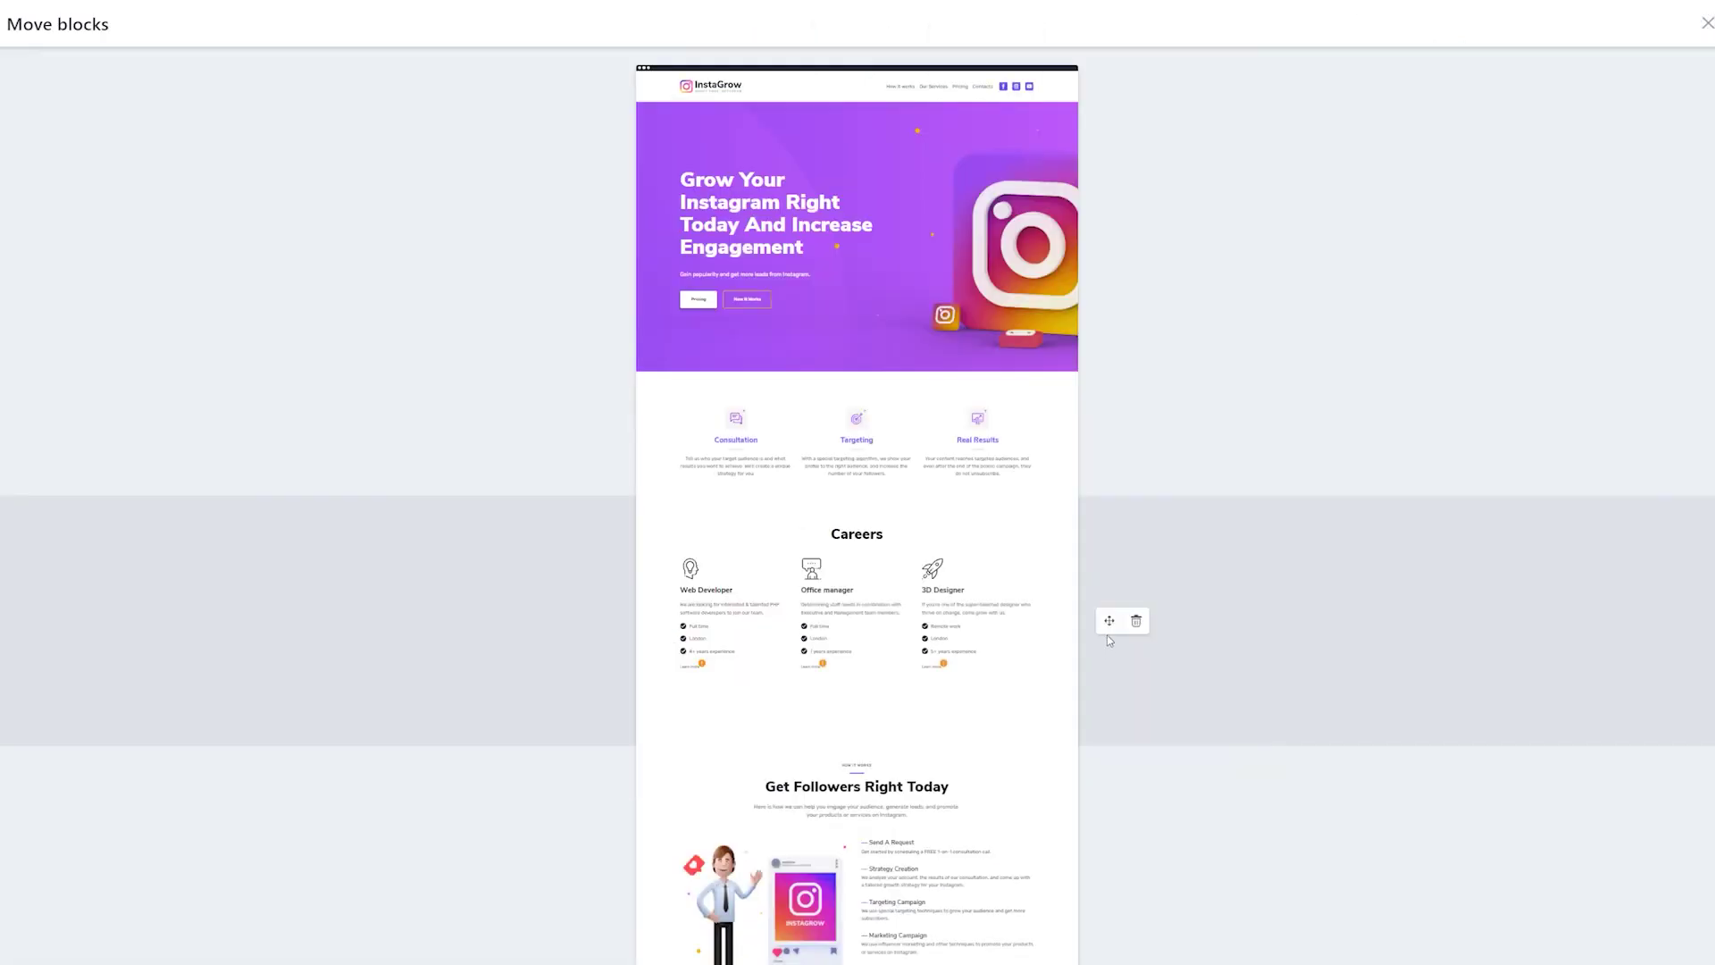
drag(1106, 623, 1095, 751)
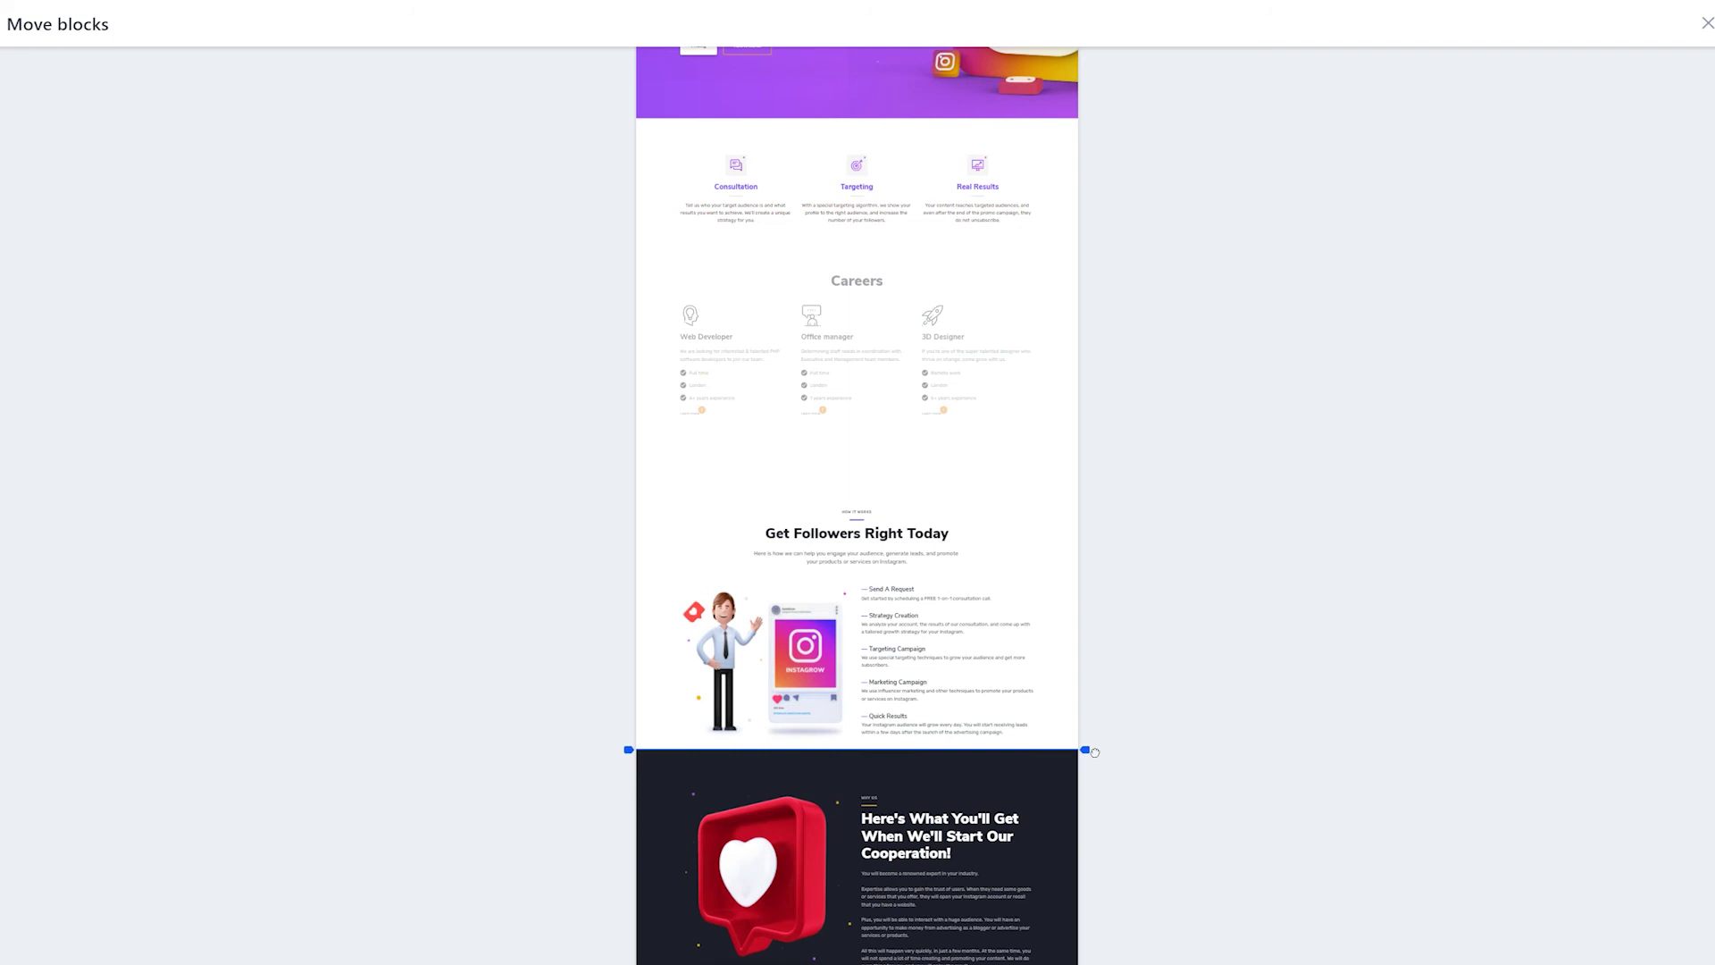
drag(1095, 753, 1095, 757)
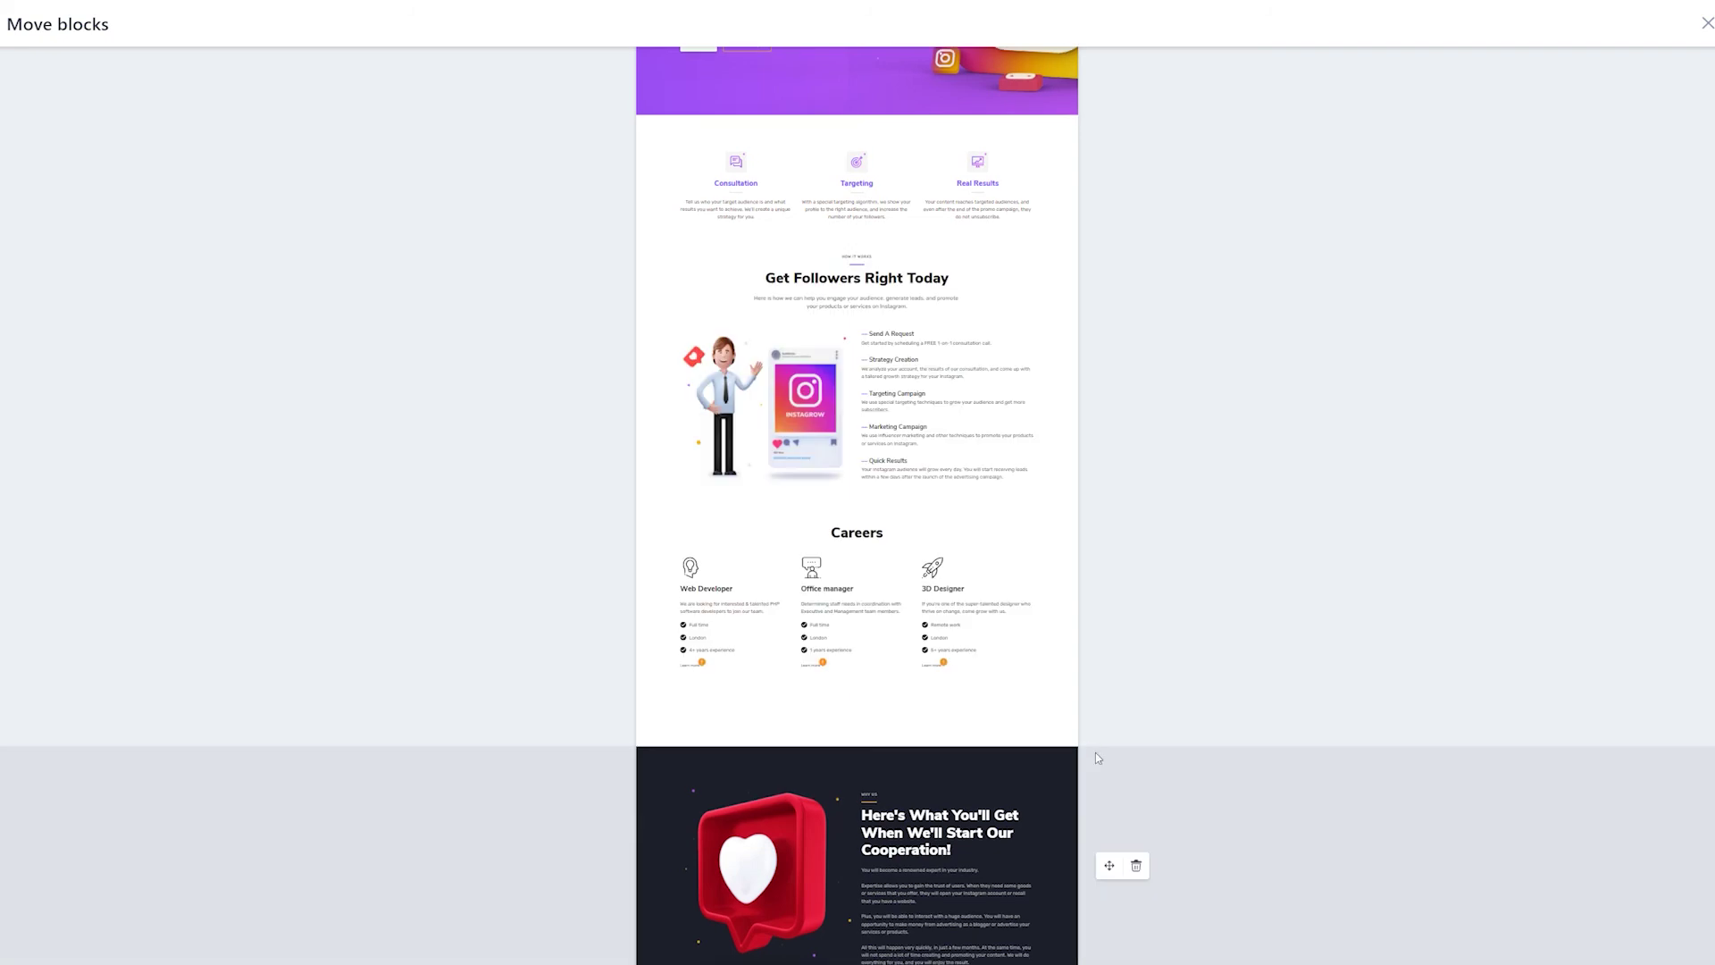